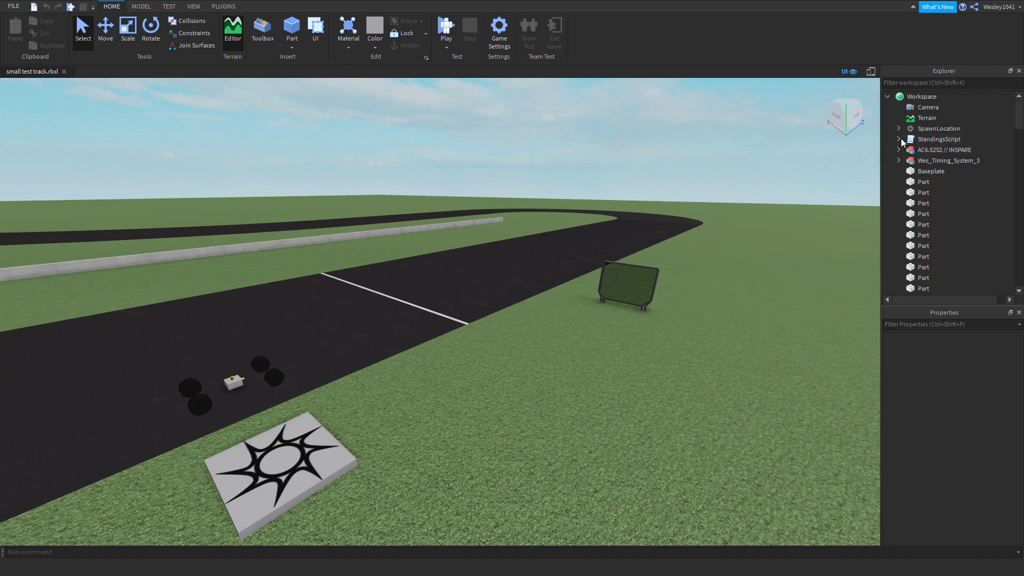
Step: Expand StandingsScript in Explorer and select its Standings_Gui ScreenGui
click(925, 96)
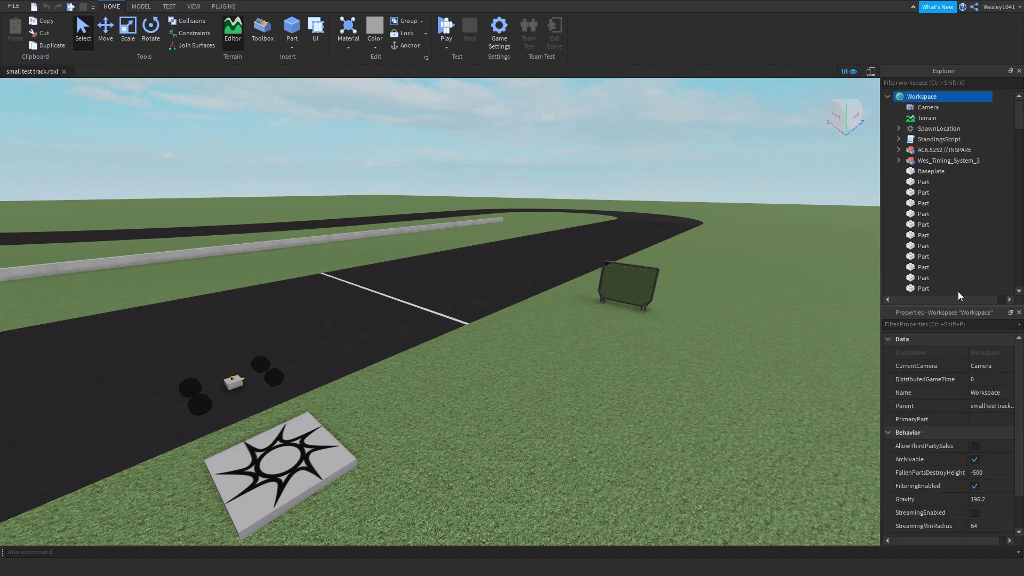
scroll(933, 430, down, 1)
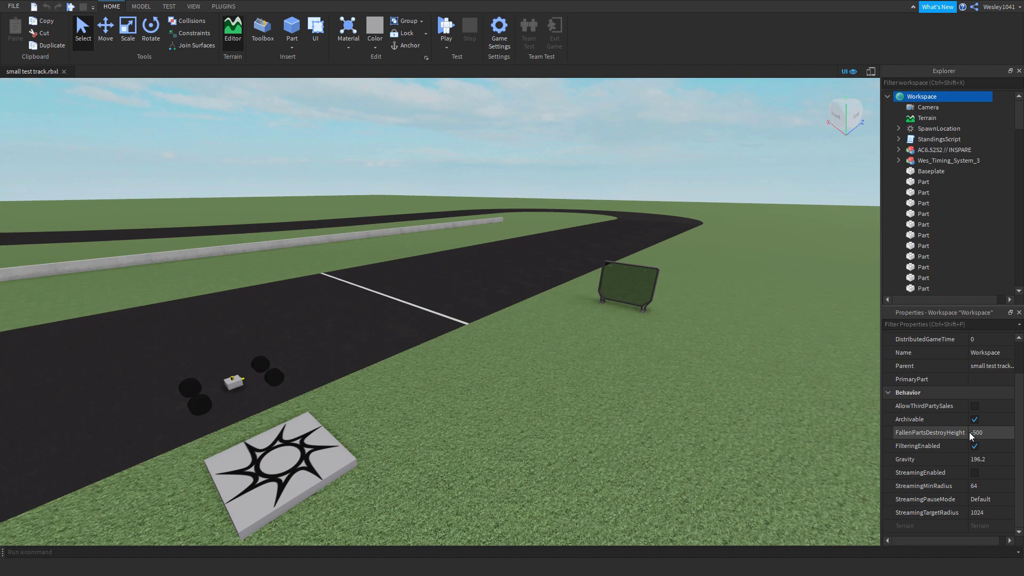
click(899, 140)
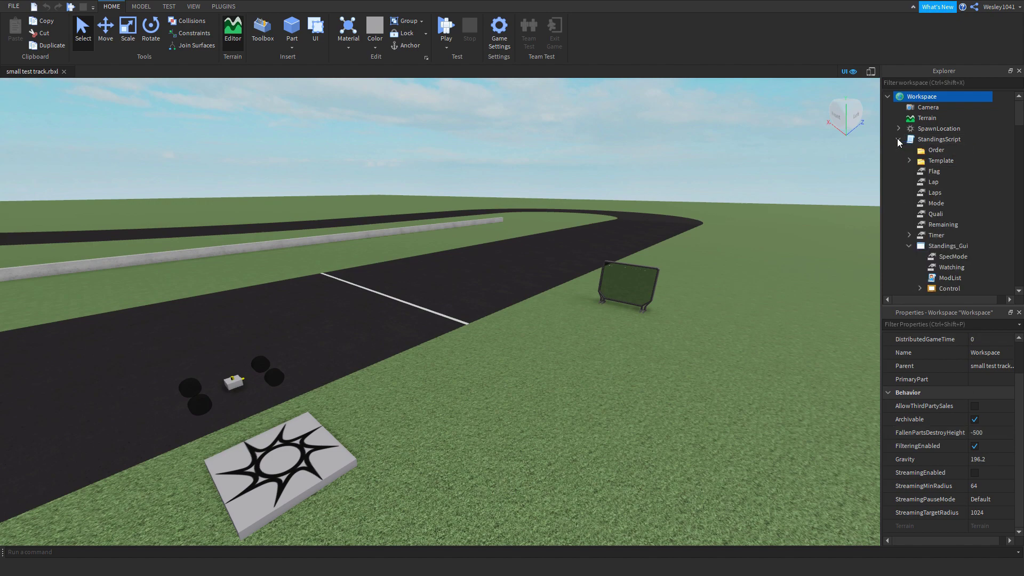
click(940, 246)
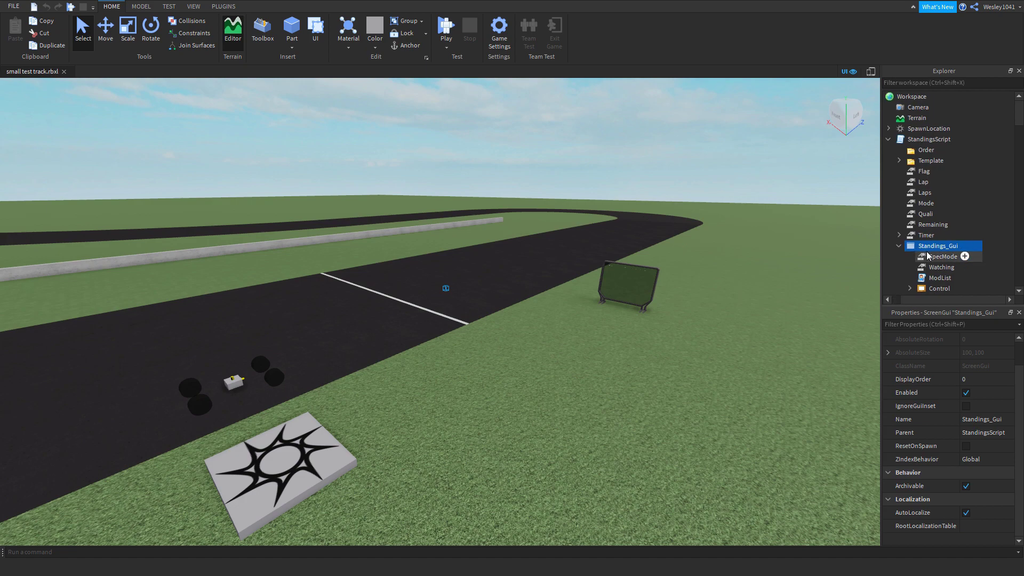
double_click(932, 281)
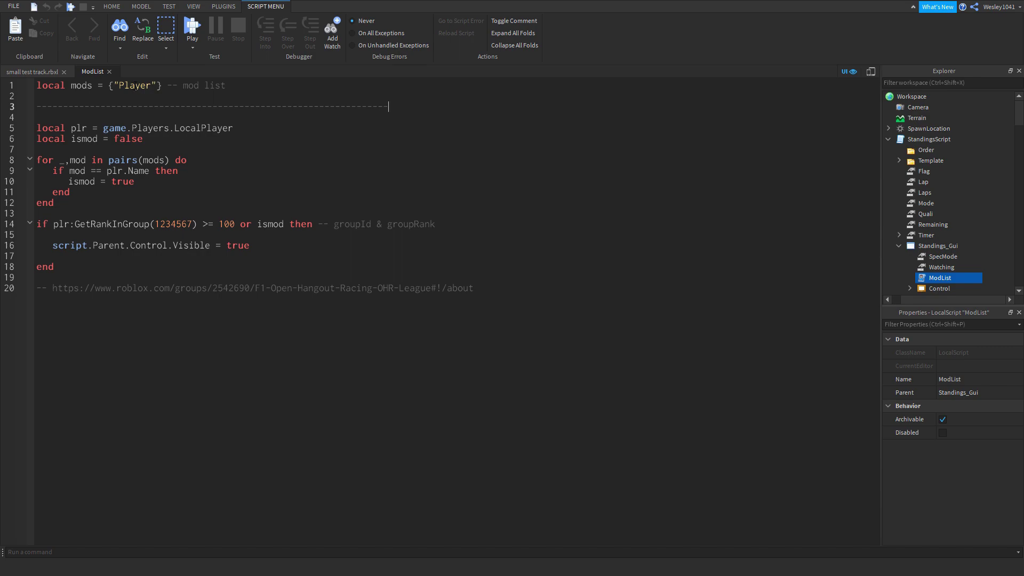
double_click(135, 85)
Step: Replace the placeholder Player on line 1 with two quoted, comma-separated moderator usernames
click(292, 99)
double_click(131, 85)
text(Wesley104)
text(1",")
text(One)
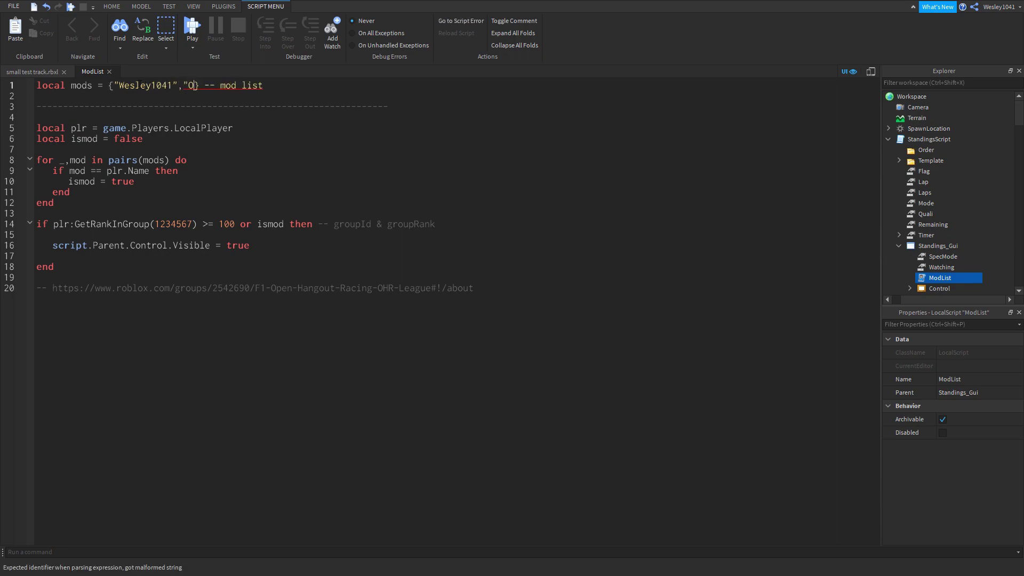
text(Person123")
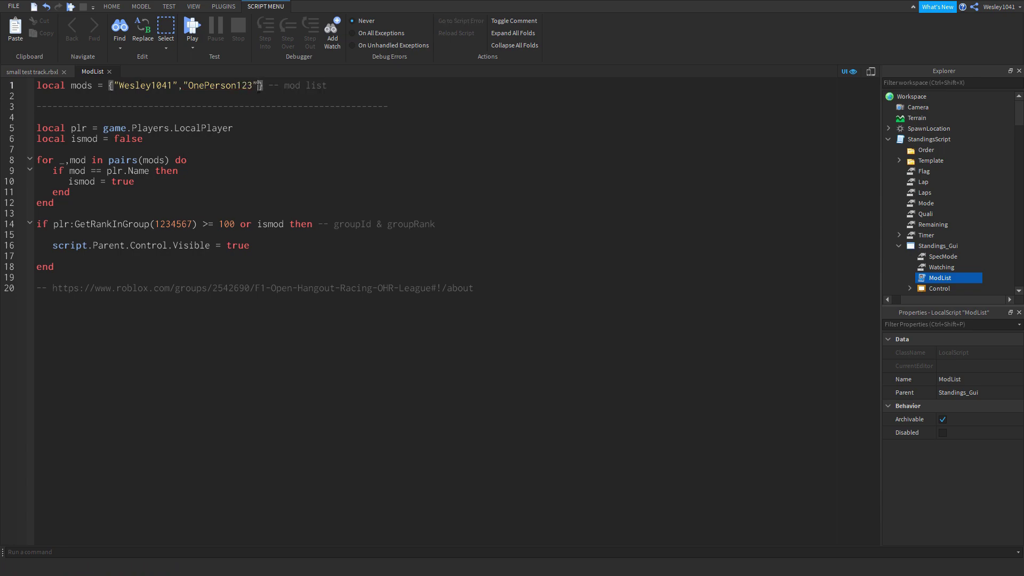
drag(177, 89, 184, 90)
click(185, 87)
drag(185, 87, 261, 86)
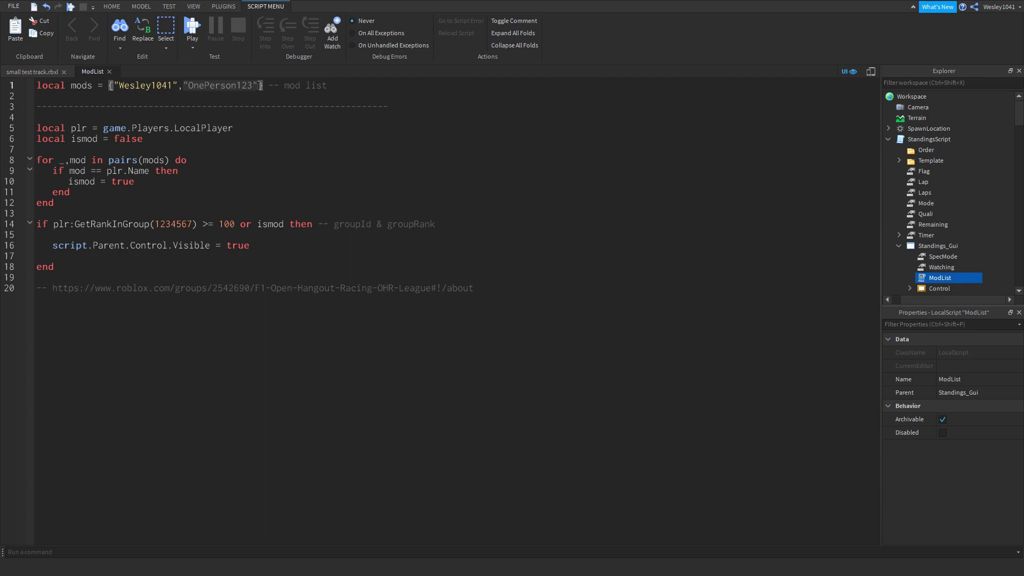
click(384, 181)
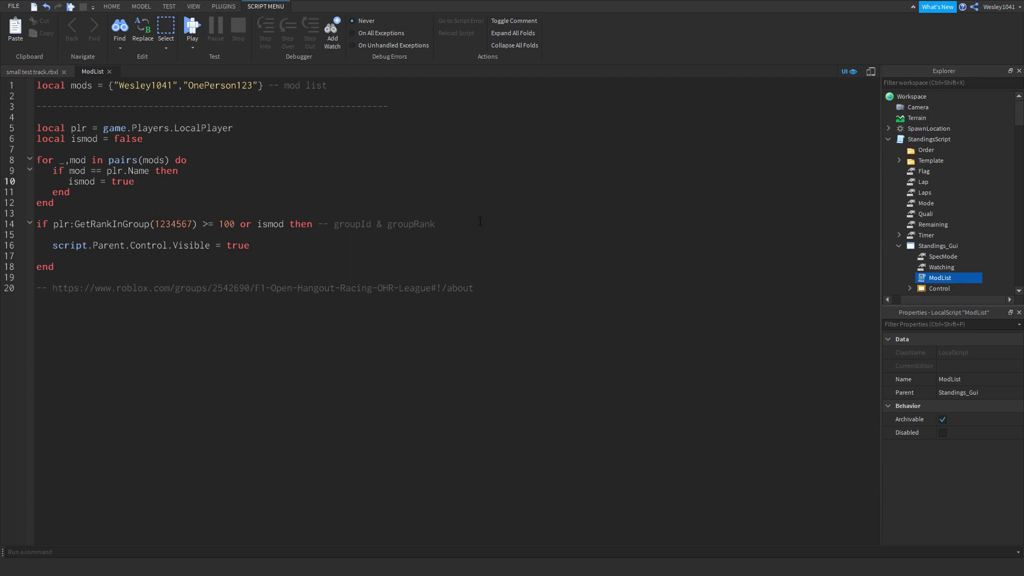
Step: Replace group ID 1234567 on line 14 with 2542690 taken from the line 20 group URL
click(434, 224)
double_click(168, 224)
click(236, 224)
double_click(172, 224)
click(298, 249)
drag(479, 295, 54, 293)
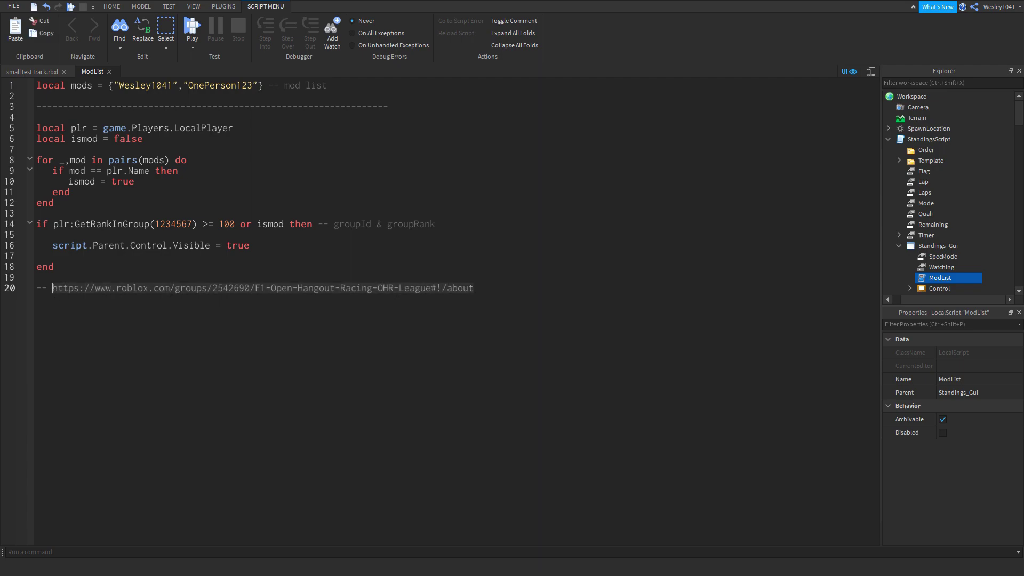
click(225, 332)
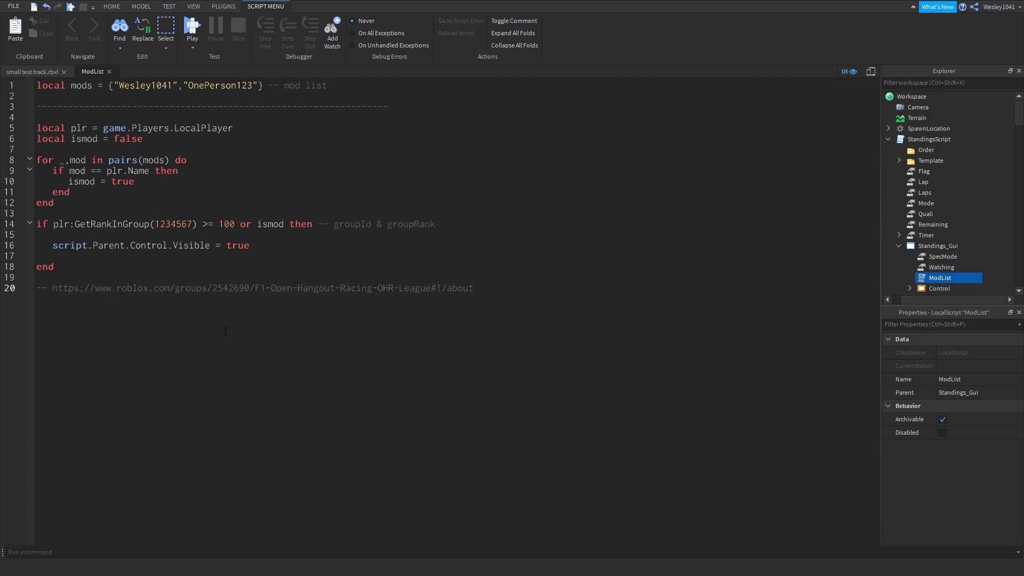
double_click(219, 288)
key(ctrl+c)
double_click(174, 224)
key(ctrl+v)
click(321, 319)
key(Up)
key(Up)
key(Up)
key(Up)
click(234, 227)
click(255, 243)
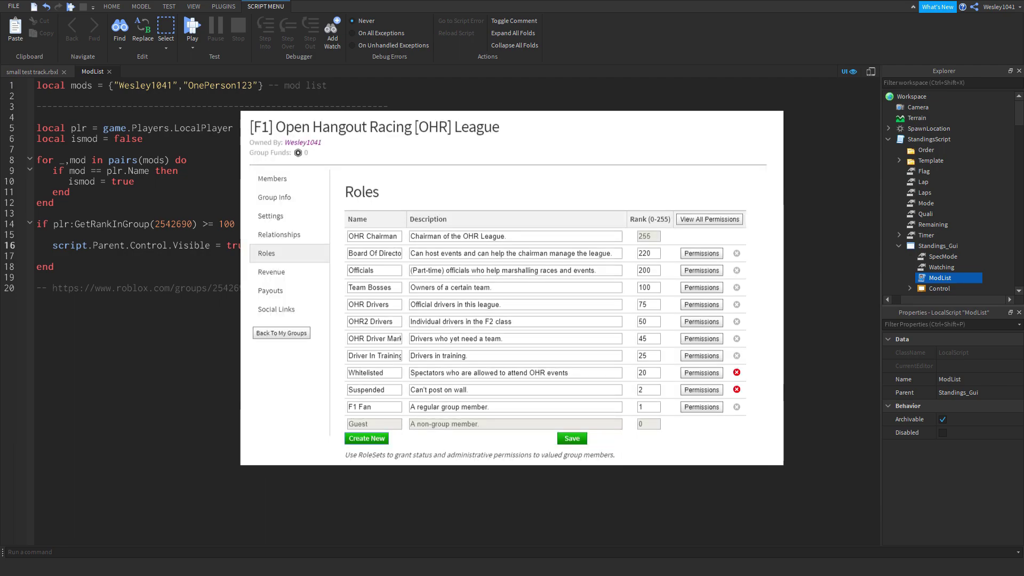
click(201, 268)
key(Up)
key(Up)
key(Down)
key(Down)
key(Up)
click(236, 265)
click(235, 245)
key(Down)
key(Down)
click(235, 245)
click(182, 273)
key(Up)
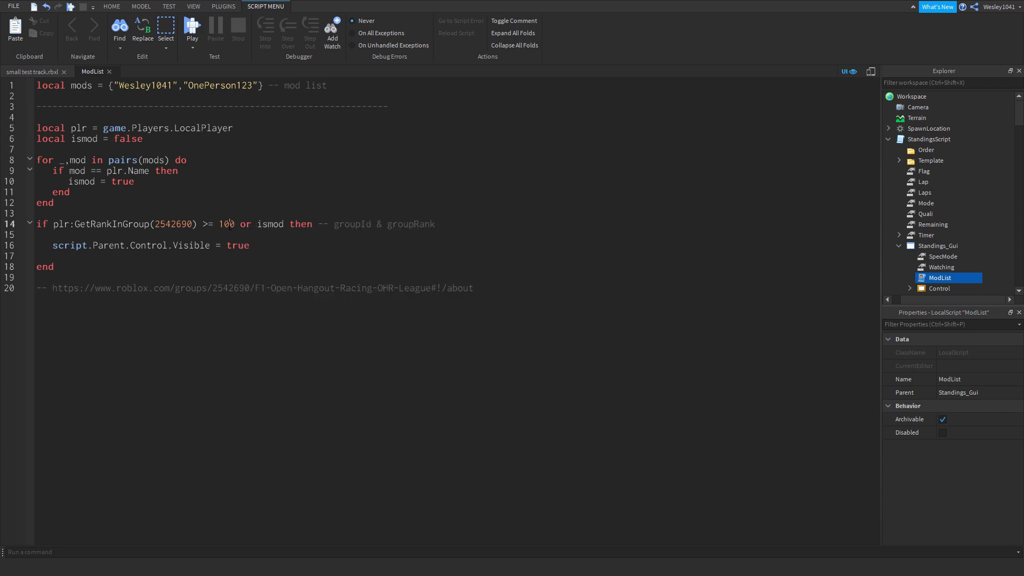
Step: Change the minimum rank on line 14 from 100 to 200, then return to small test track.rbxl
click(229, 224)
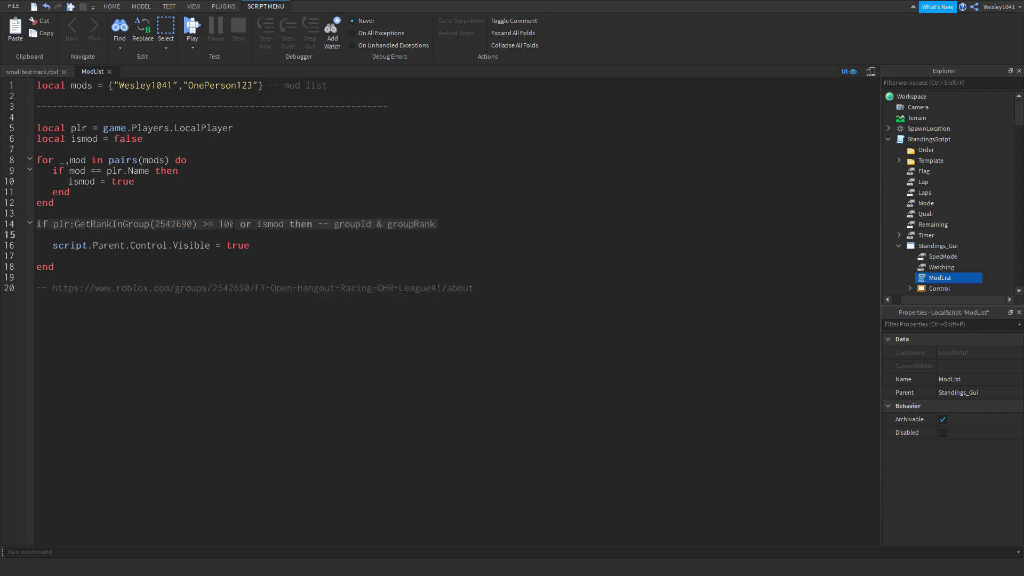
double_click(229, 224)
text(200)
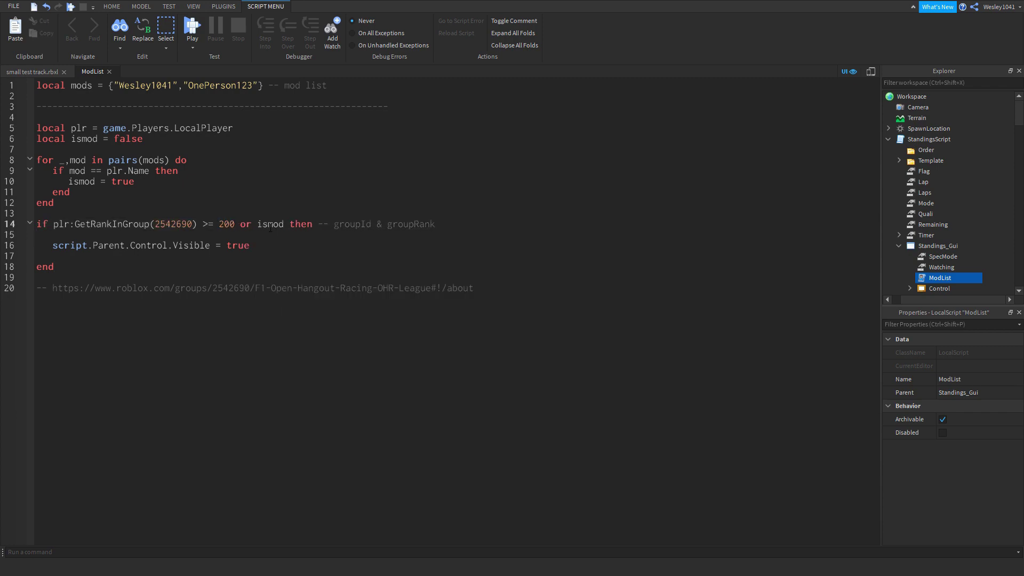
key(Up)
key(Up)
click(314, 266)
drag(258, 86, 113, 86)
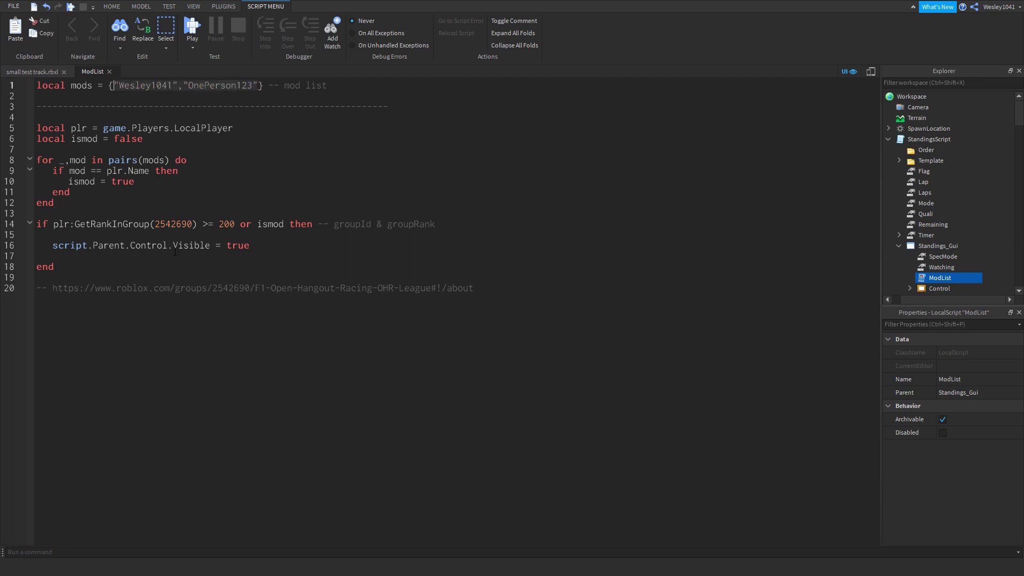
click(78, 267)
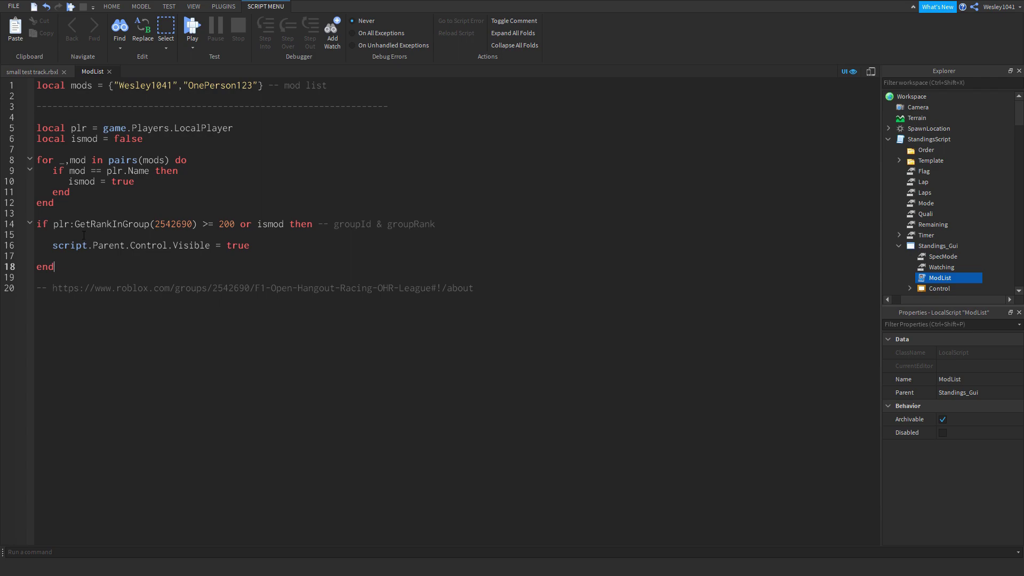
click(42, 71)
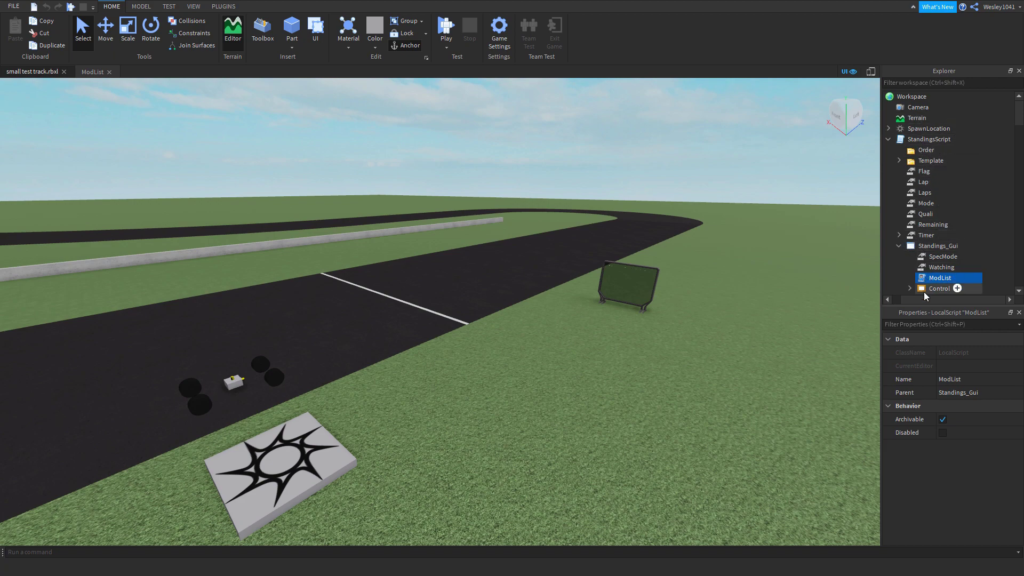
Step: Collapse the Standings_Gui and StandingsScript branches in Explorer and clear the selection
click(899, 246)
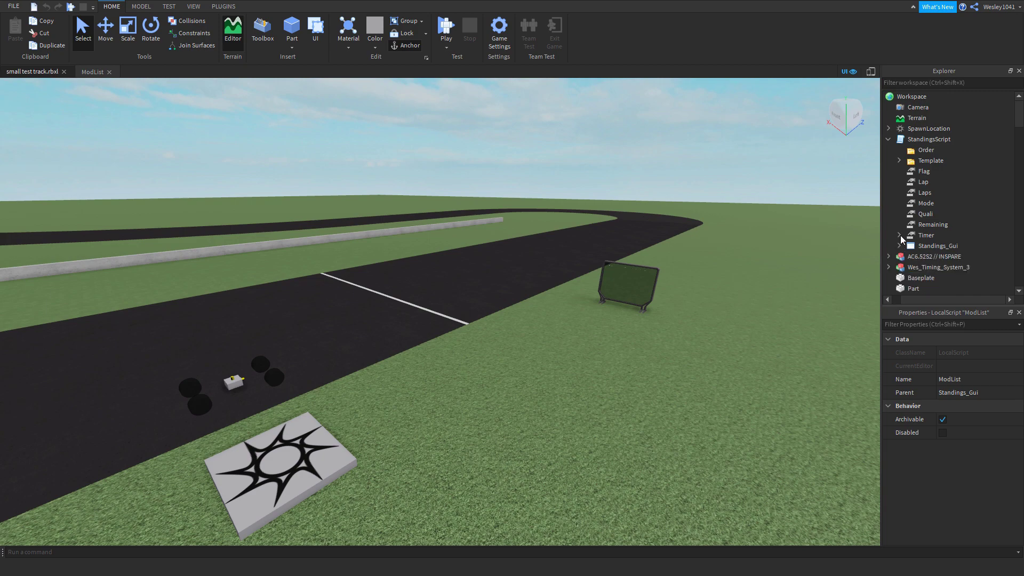
click(888, 139)
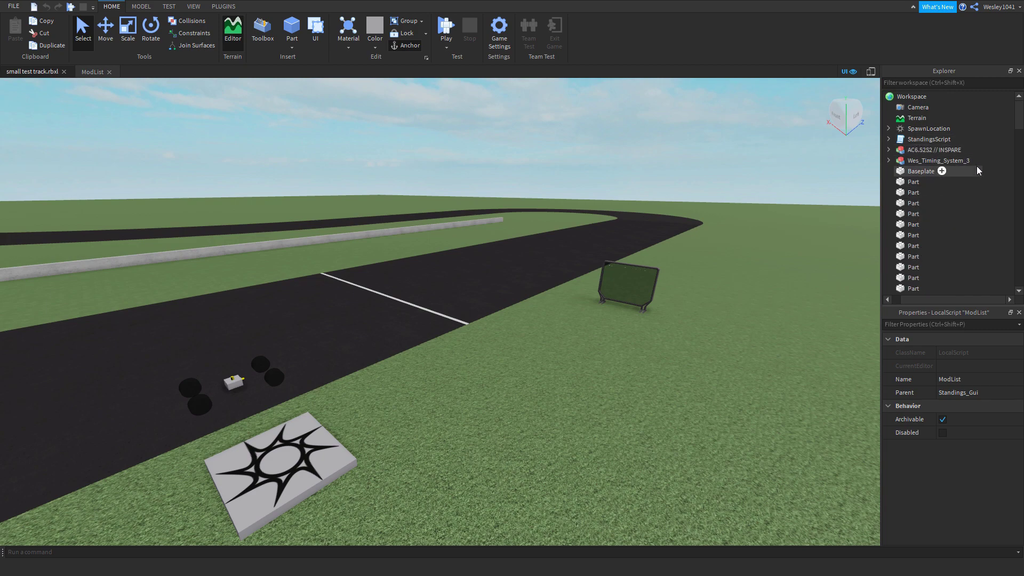
click(993, 173)
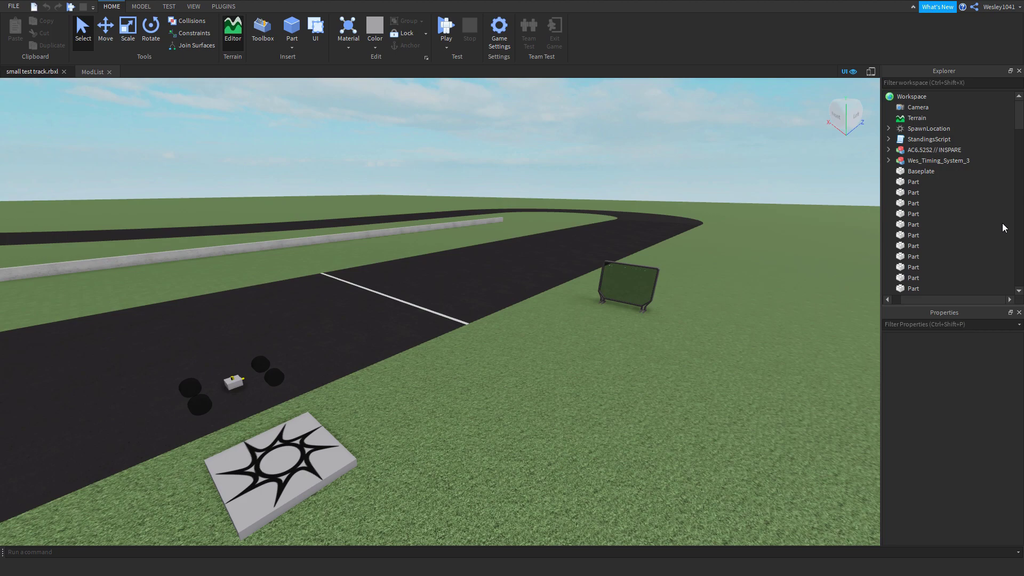
Step: Select Wes_Timing_System_3, shift the camera around the track, then deselect it
click(922, 161)
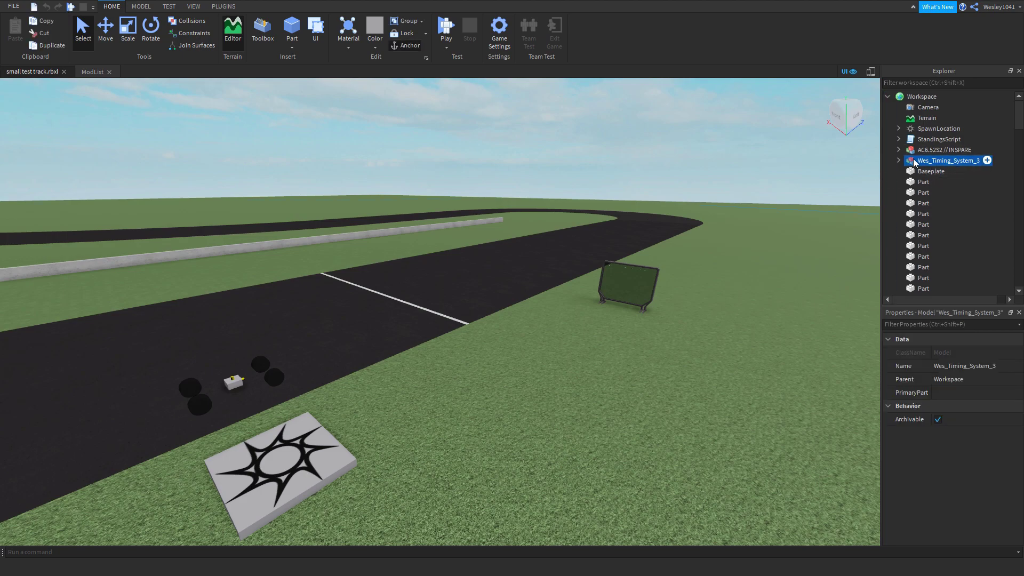
key(s)
key(w)
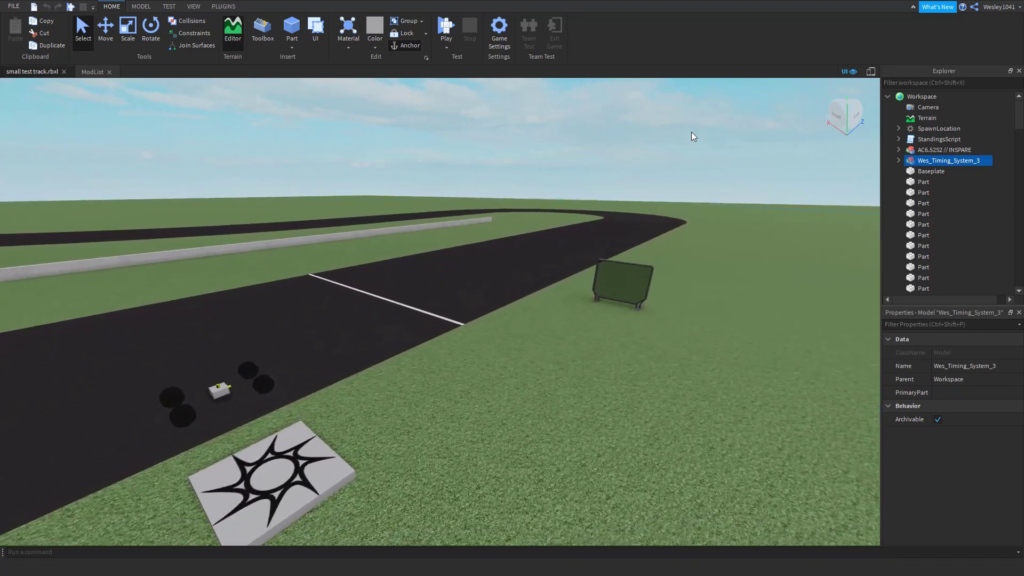
key(s)
key(w)
key(a)
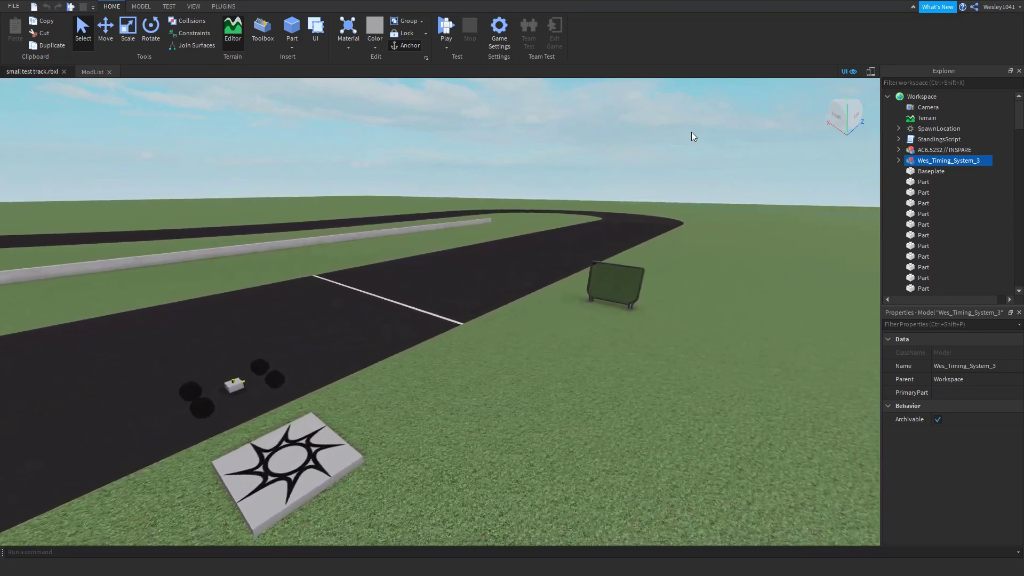
click(659, 132)
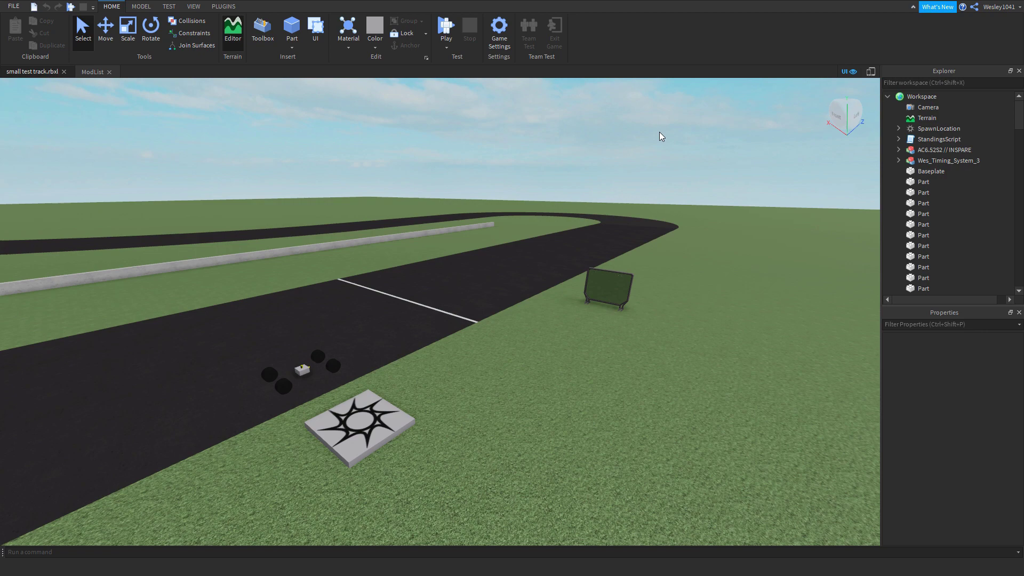